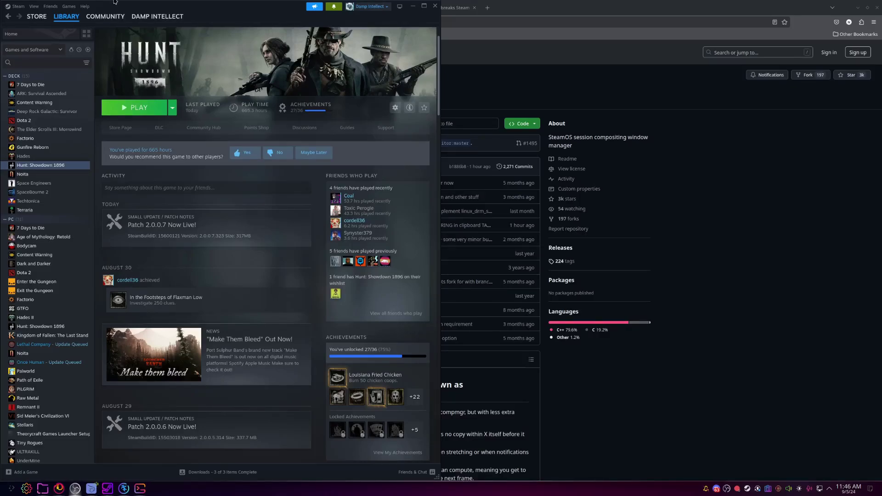
- Check Hunt: Showdown 1896's properties, including its compatibility tool setting
right_click(41, 166)
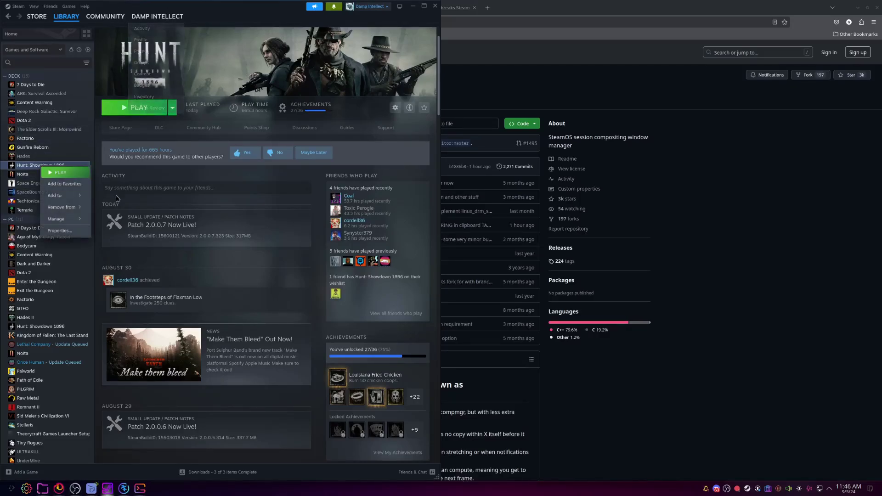
left_click(54, 231)
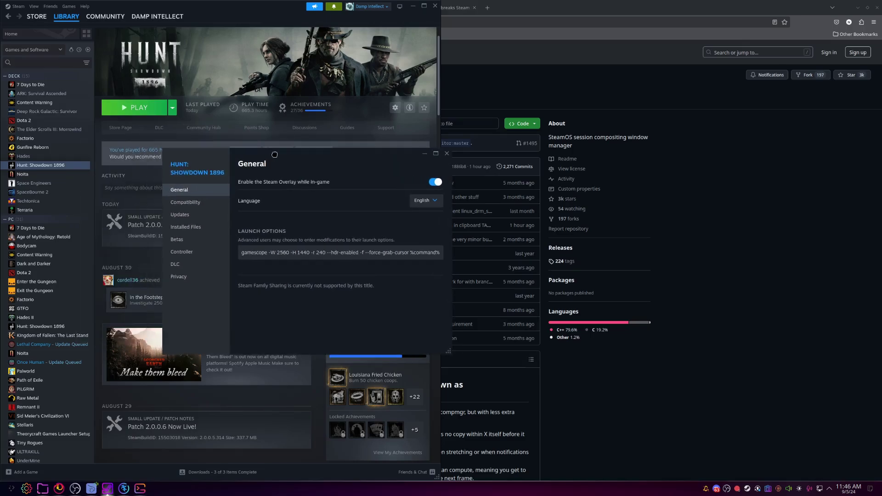
left_click(447, 153)
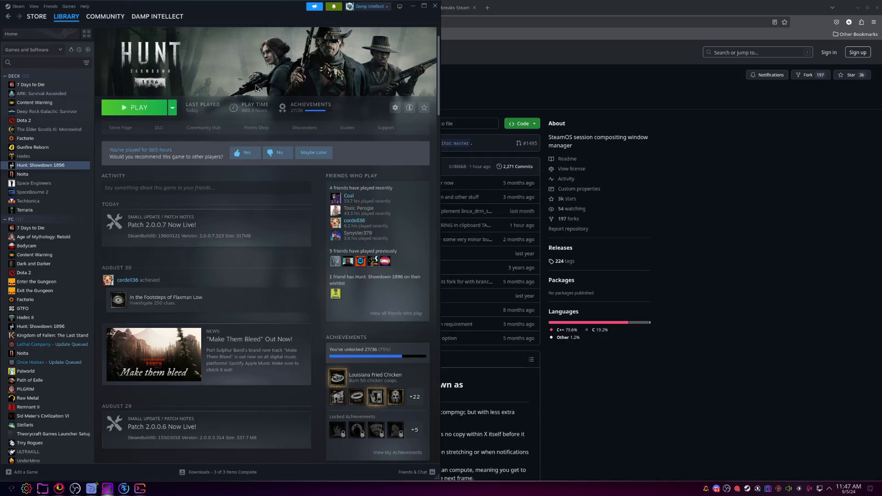
right_click(48, 165)
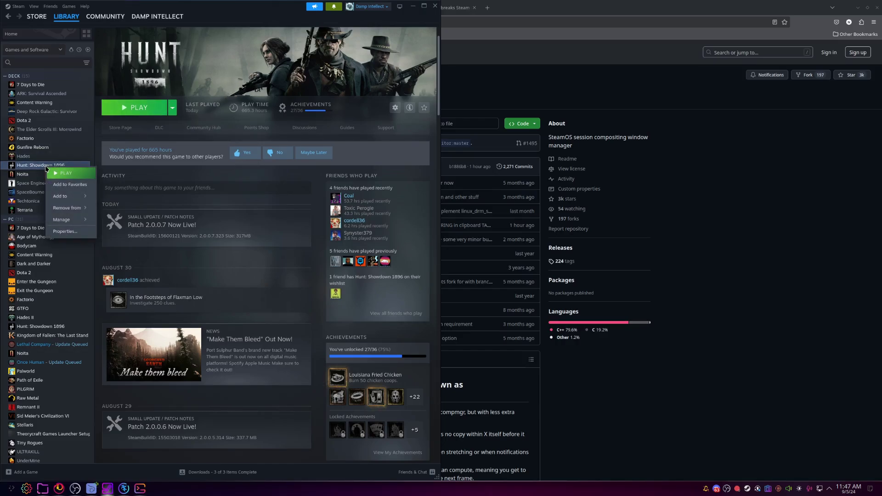
left_click(57, 231)
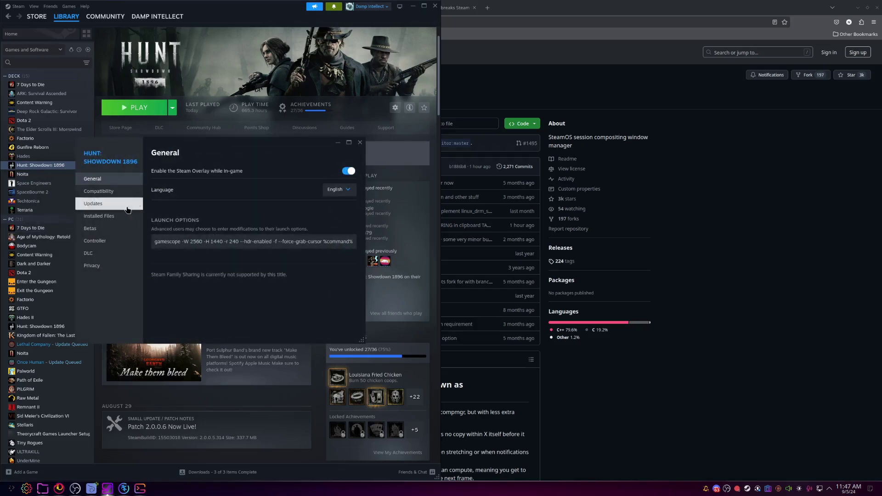
left_click(127, 209)
left_click(138, 192)
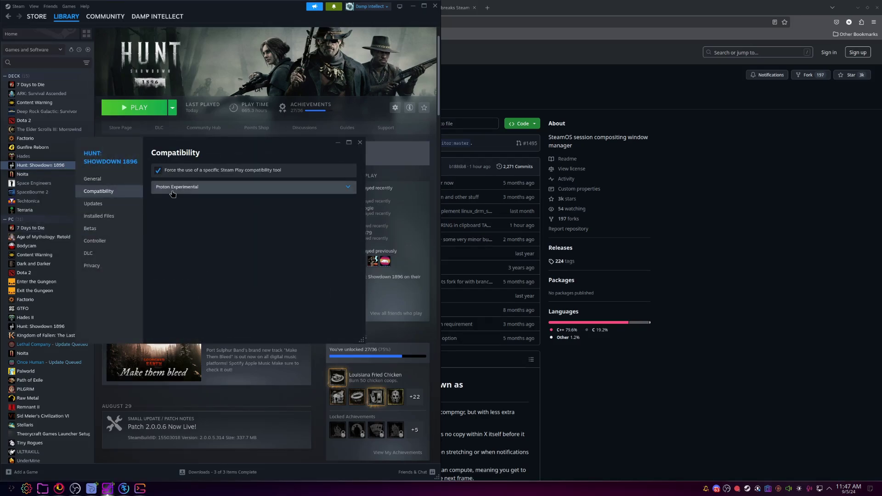
key("Escape")
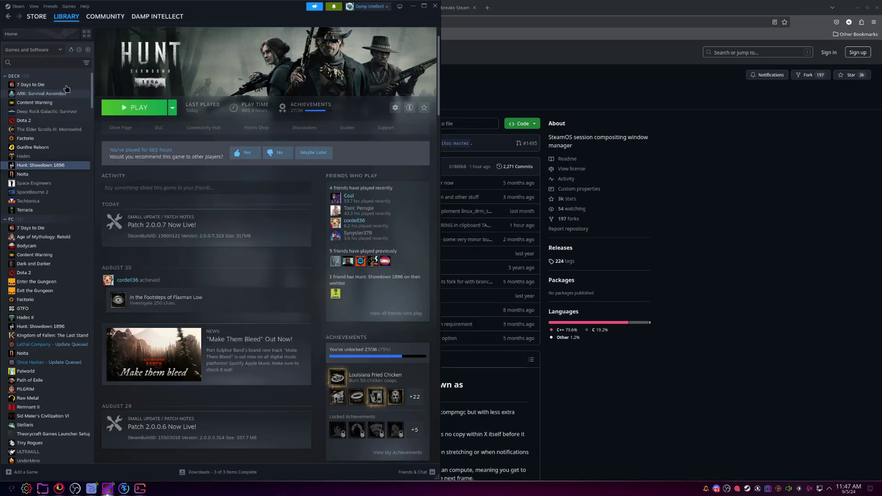
- Find Proton Experimental in the library and confirm its beta stays on bleeding-edge
left_click(63, 58)
type("Proton")
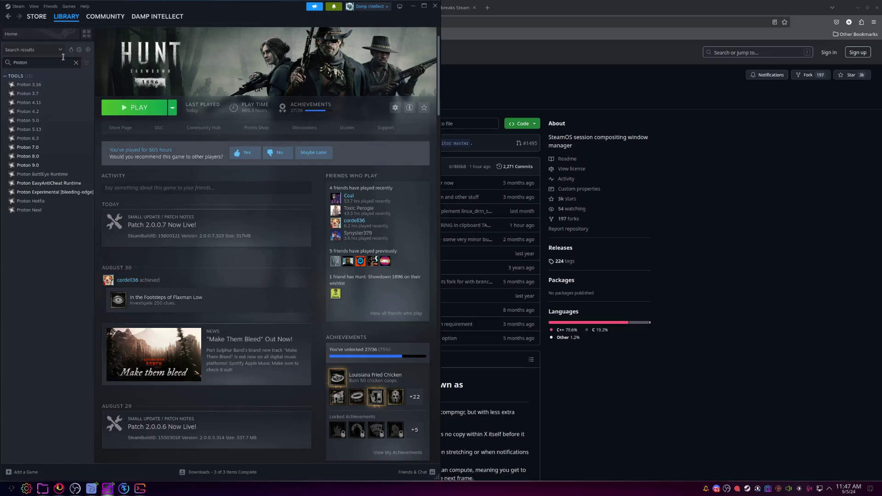
left_click(61, 193)
right_click(61, 192)
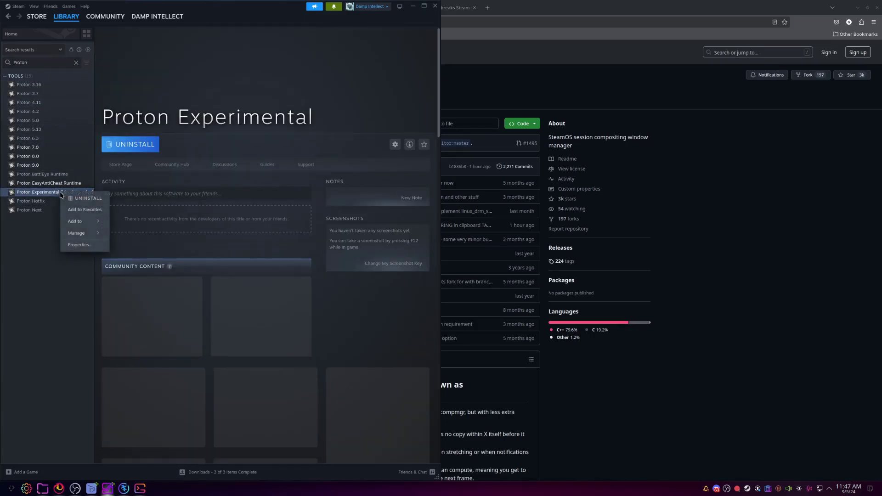
left_click(63, 247)
left_click(110, 192)
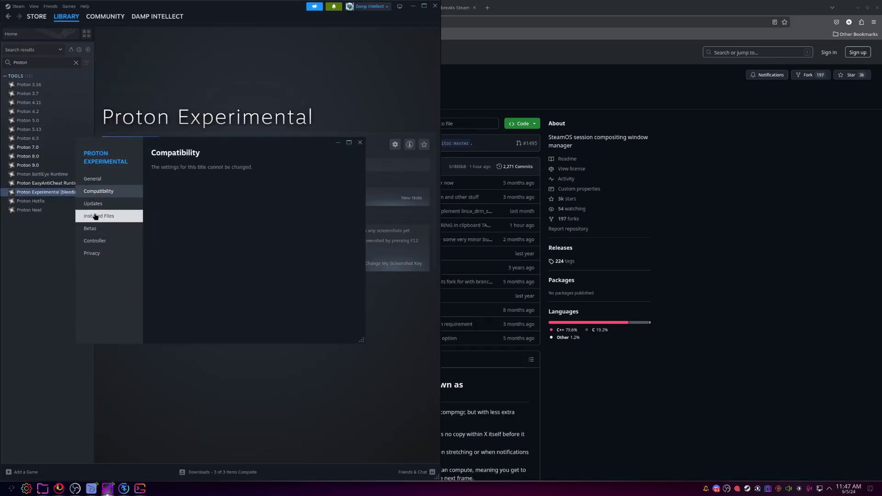
left_click(95, 230)
left_click(305, 182)
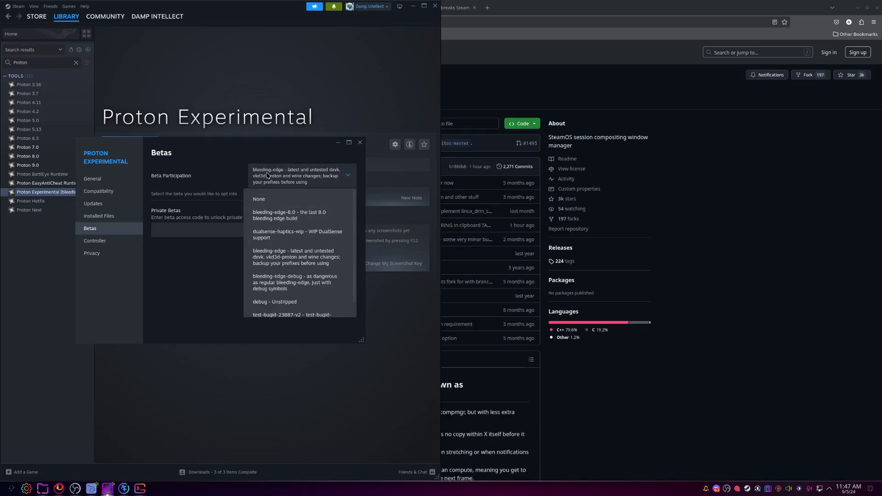
left_click(219, 176)
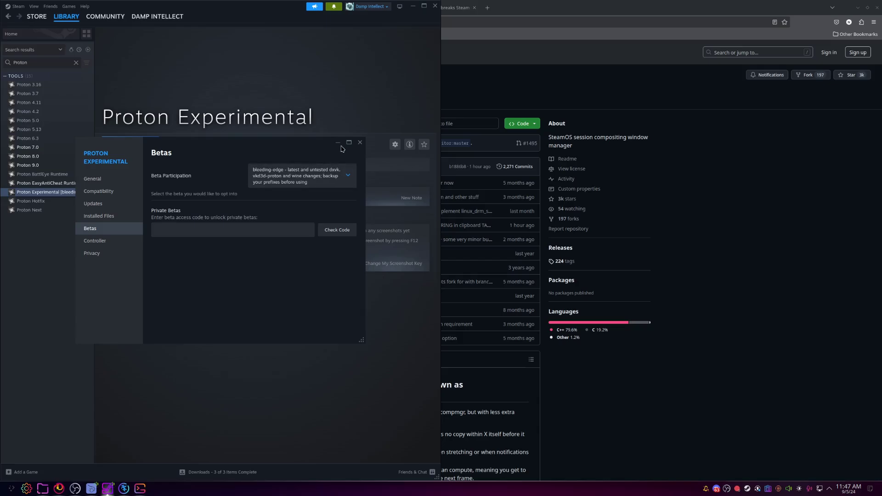
left_click(360, 142)
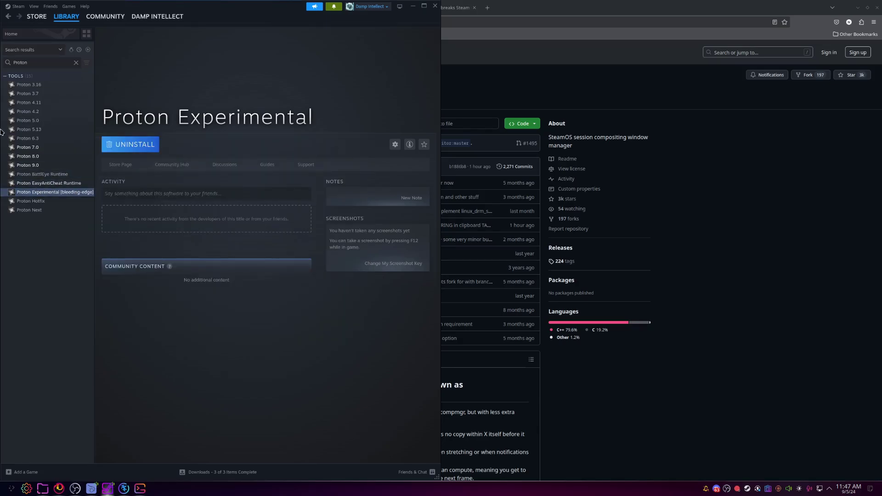
left_click(76, 62)
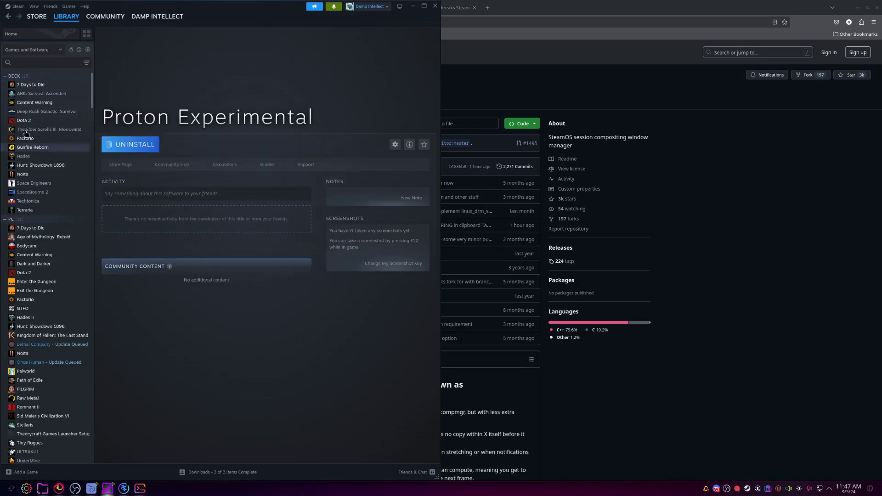
- Bring up Hunt: Showdown 1896's launch options in its properties
left_click(41, 165)
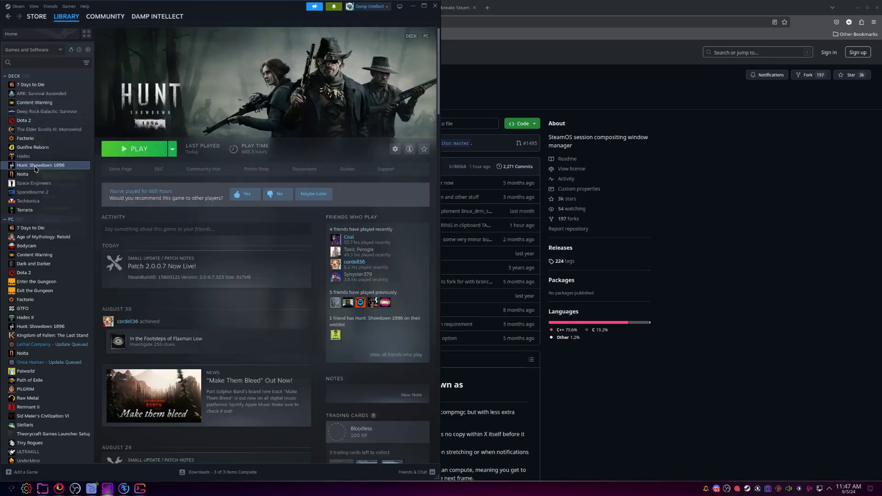
right_click(38, 166)
left_click(67, 231)
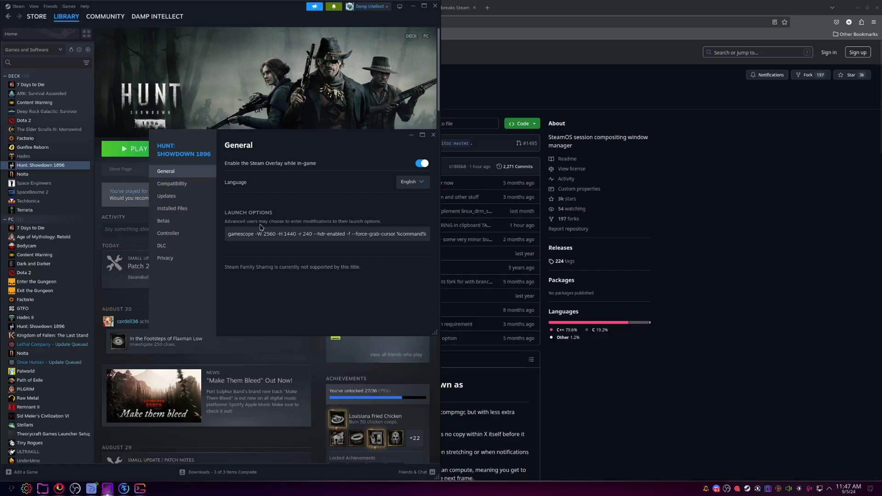
- Clear the old gamescope log in the terminal and arrange the terminal and notes windows
left_click(142, 491)
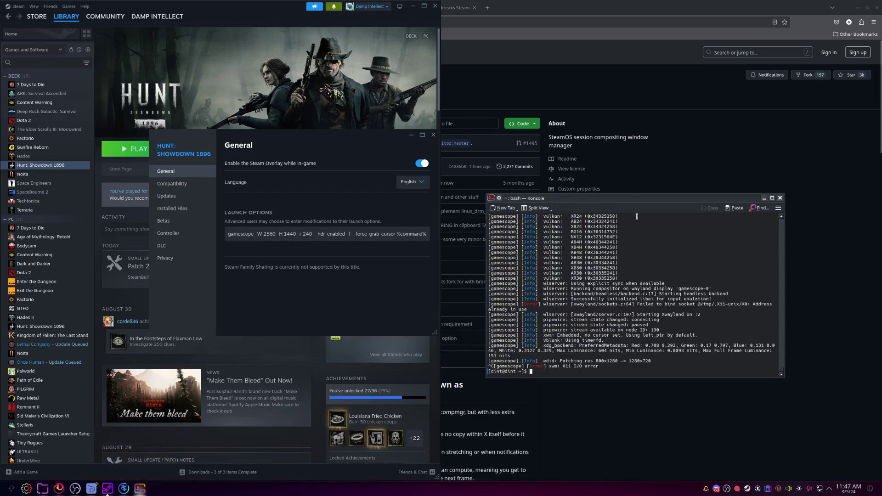
type("clear")
key("Return")
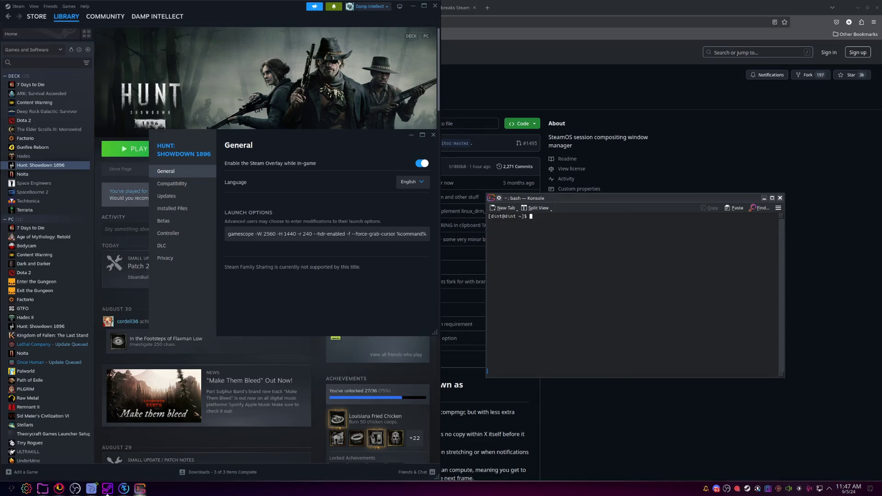
mouse_move(597, 199)
left_mouse_down()
mouse_move(527, 203)
mouse_move(545, 200)
left_mouse_up()
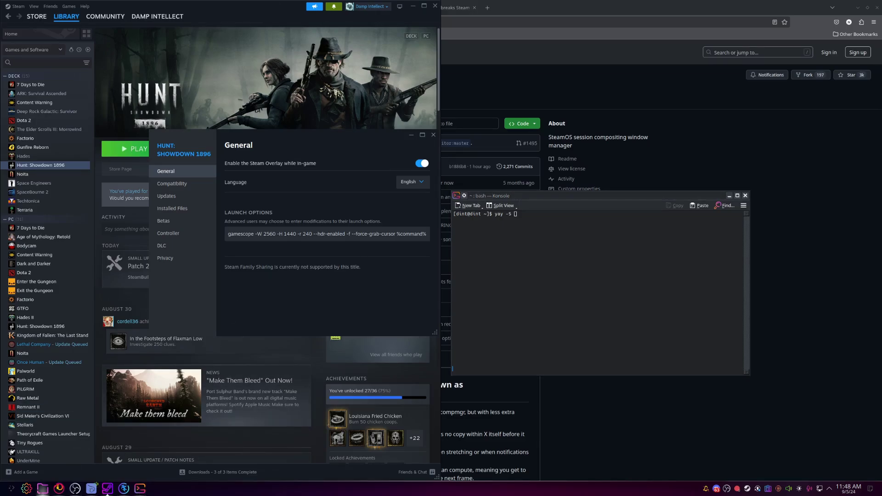
key("alt+Tab")
mouse_move(294, 130)
left_mouse_down()
mouse_move(269, 138)
mouse_move(232, 183)
left_mouse_up()
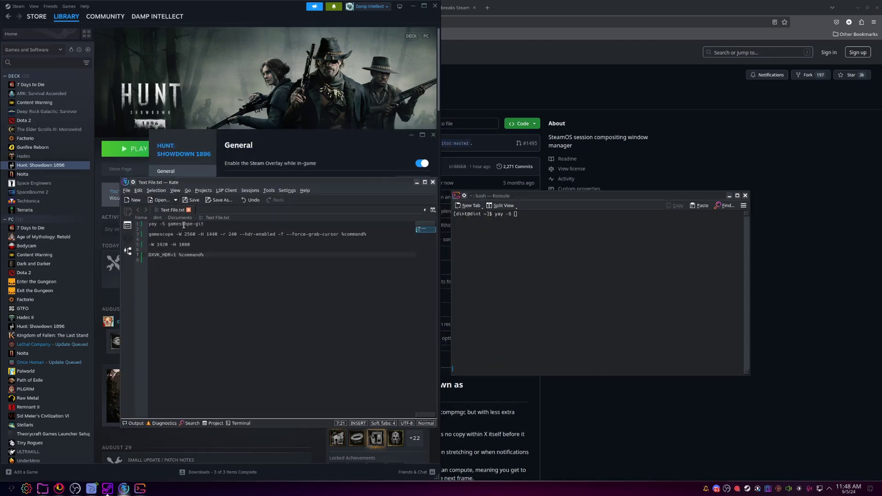
left_click(536, 228)
type("gamescope-git")
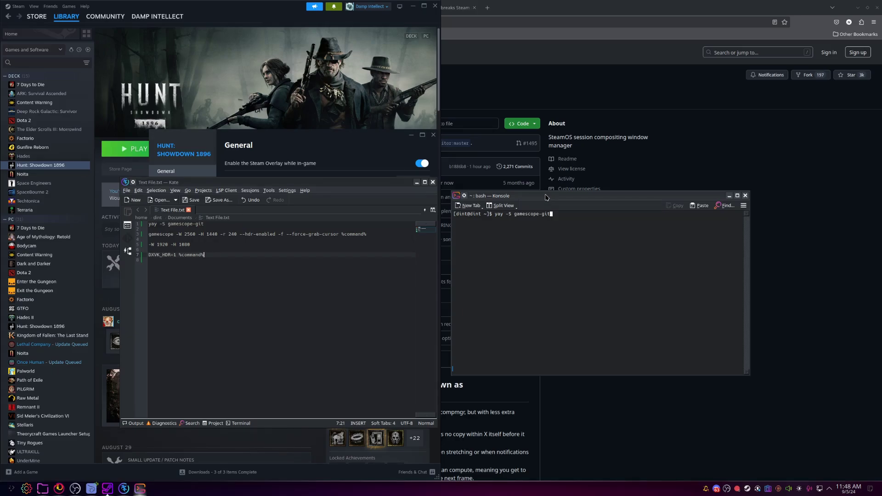
- Run the yay gamescope-git install, skip the clean build, then close the terminal
key("Return")
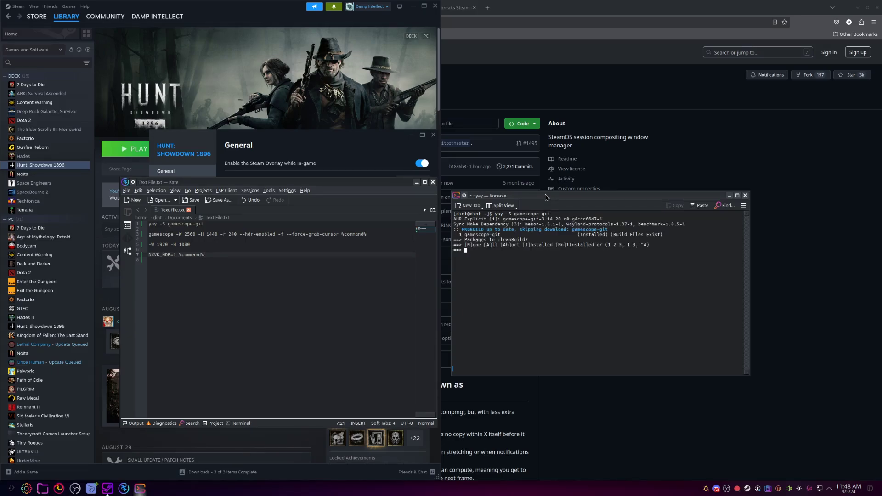
key("Return")
key("Return")
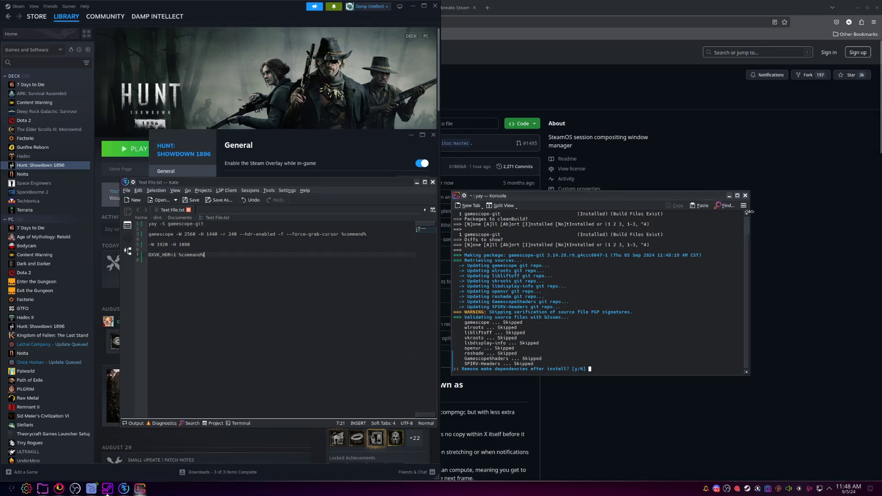
left_click(745, 195)
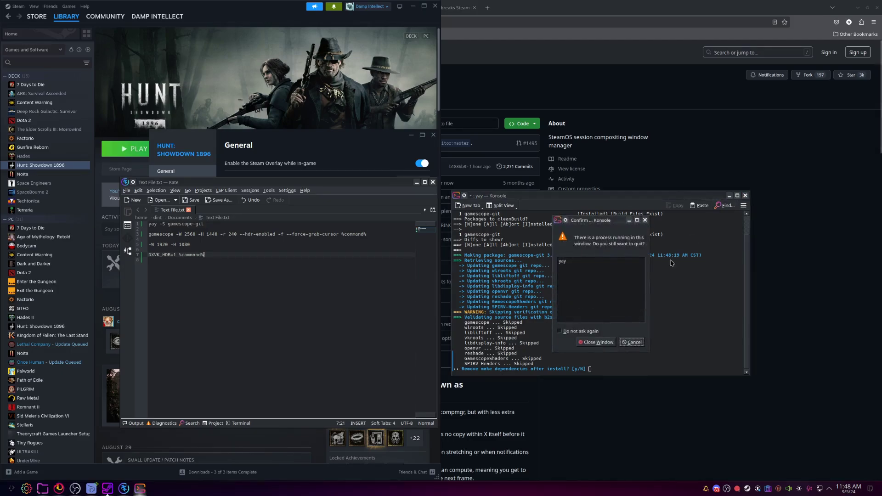
- Confirm closing Konsole, move the notes editor right, and bring the game properties forward
left_click(592, 342)
left_click(280, 315)
mouse_move(260, 182)
left_mouse_down()
mouse_move(616, 193)
mouse_move(583, 191)
mouse_move(564, 166)
left_mouse_up()
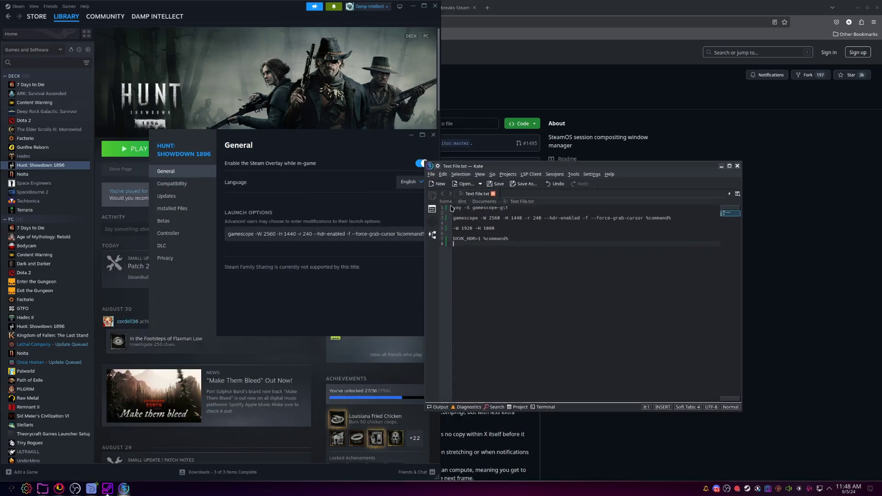
left_click(299, 209)
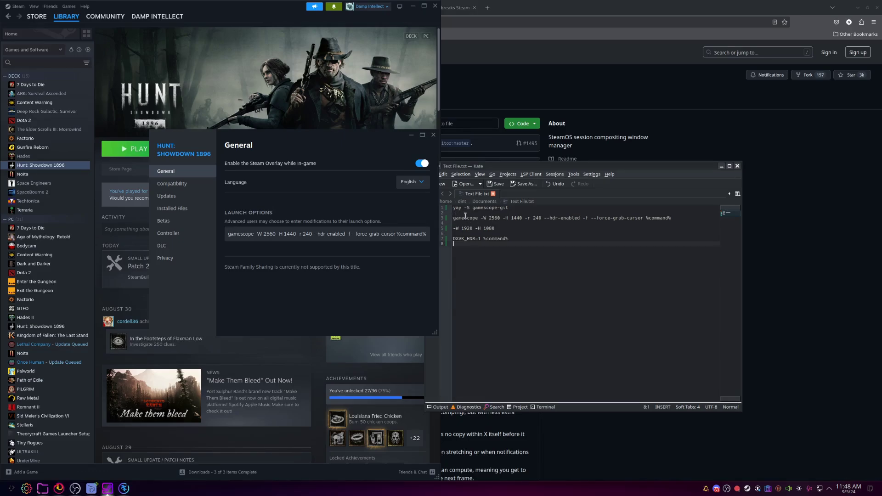
- Inspect the gamescope HDR text in Hunt: Showdown 1896's Launch Options field
left_click(237, 231)
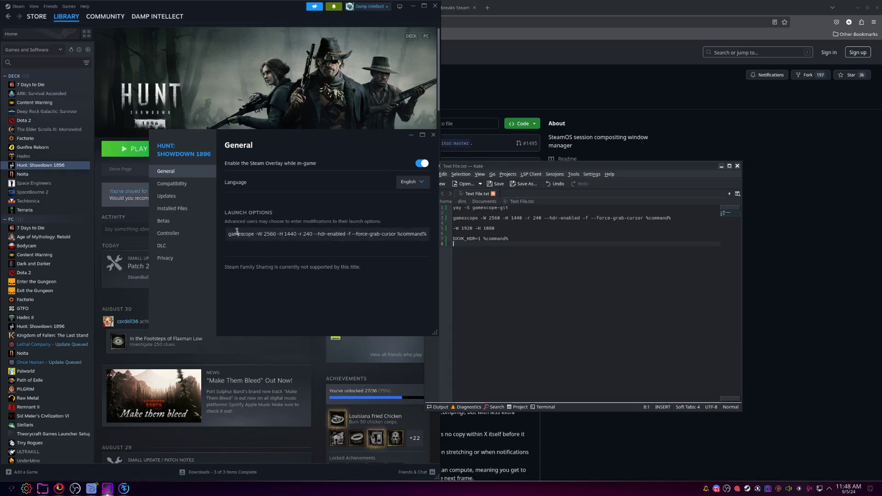
double_click(260, 235)
left_click(292, 232)
- Launch Hunt: Showdown 1896 from Steam and return to its home screen
left_click(133, 148)
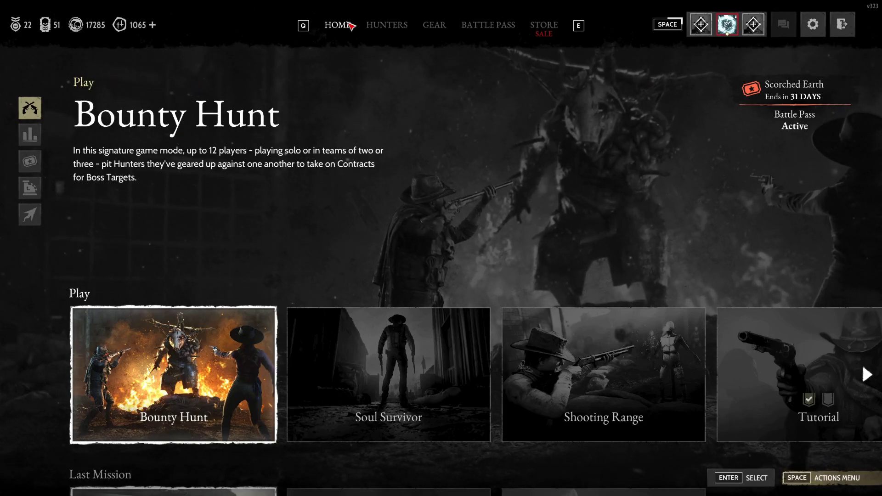
left_click(406, 32)
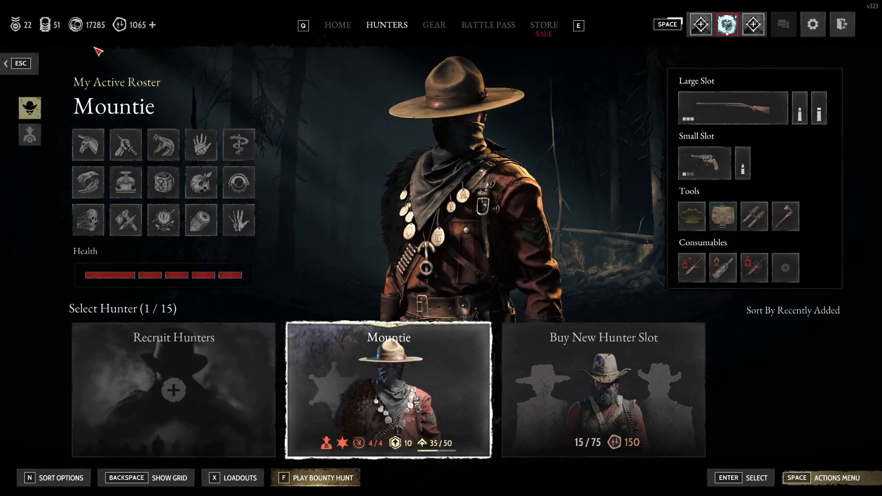
key("Escape")
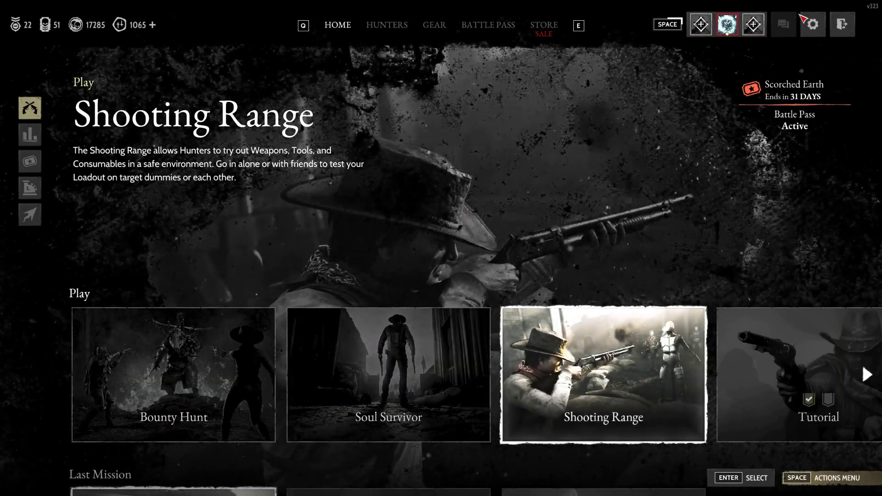
- Toggle HDR off and back on in the graphics settings, then return to the main menu
key("Escape")
left_click(670, 213)
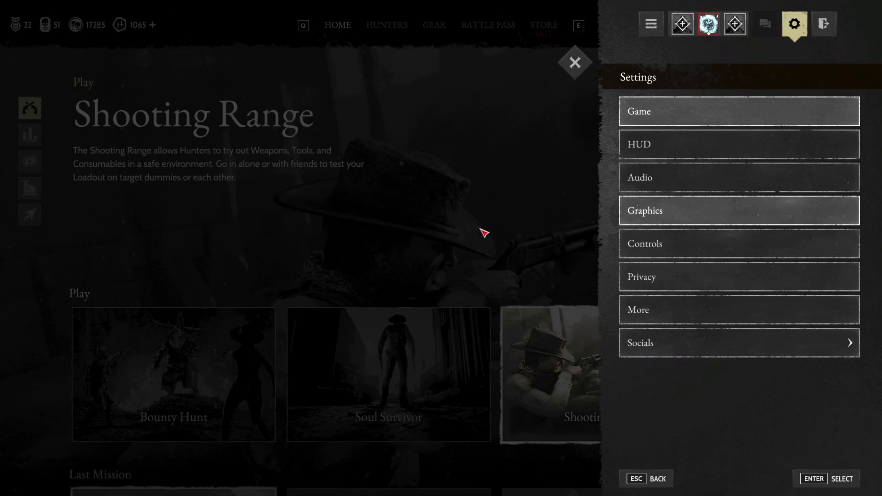
left_click(158, 329)
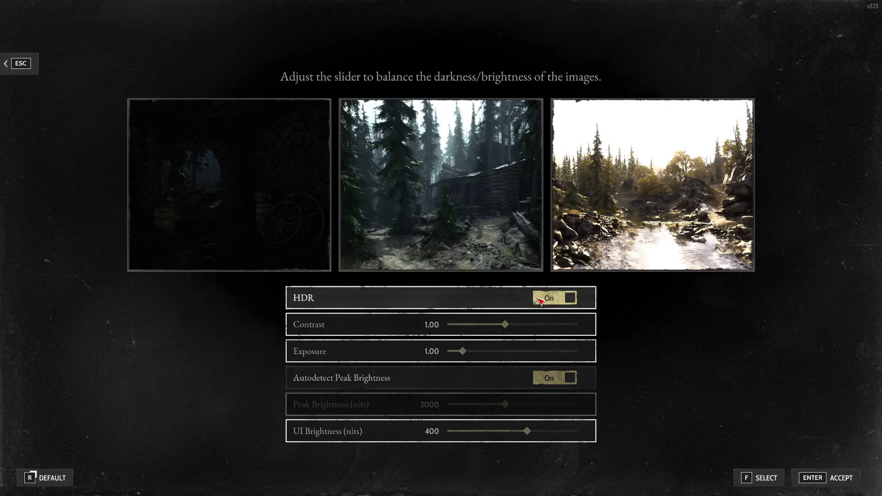
left_click(549, 299)
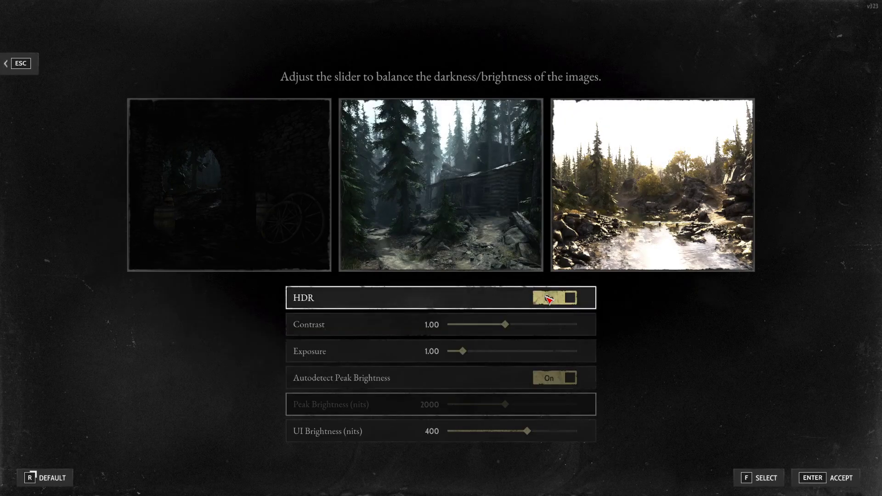
left_click(572, 300)
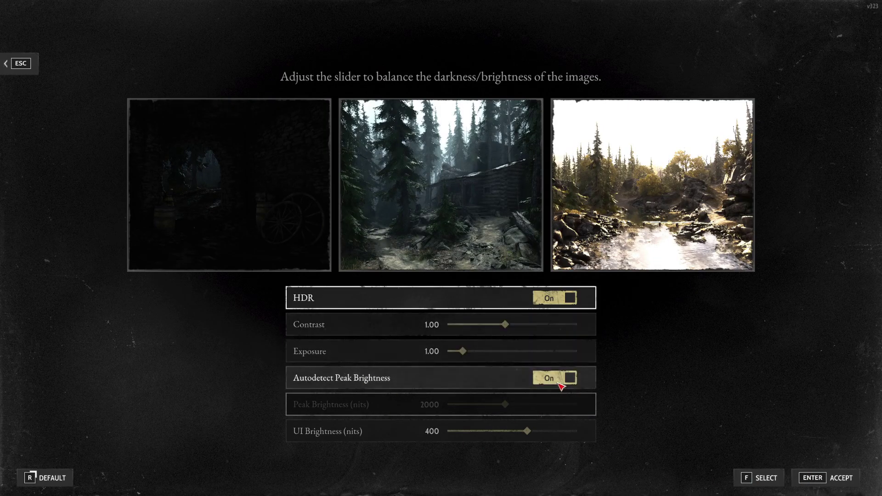
left_click(827, 478)
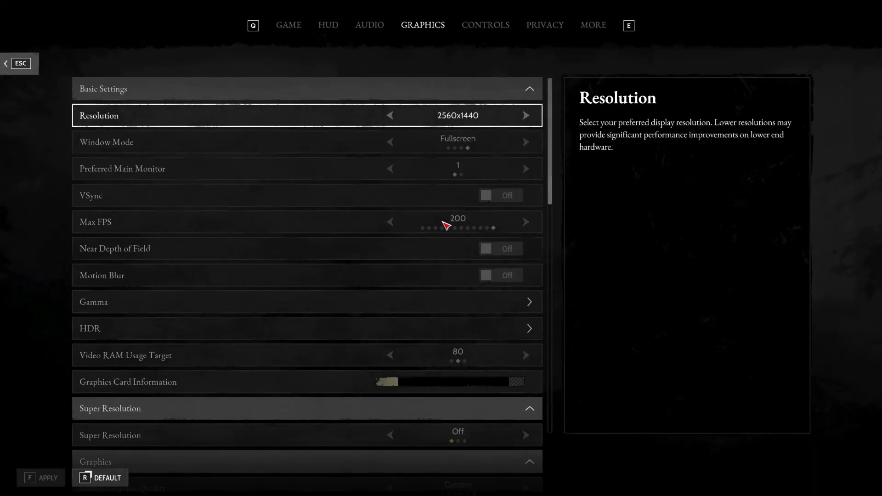
left_click(28, 67)
- Open the Bounty Hunt lobby, cancel the friend invite, then select the Steam launch options text
key("Left")
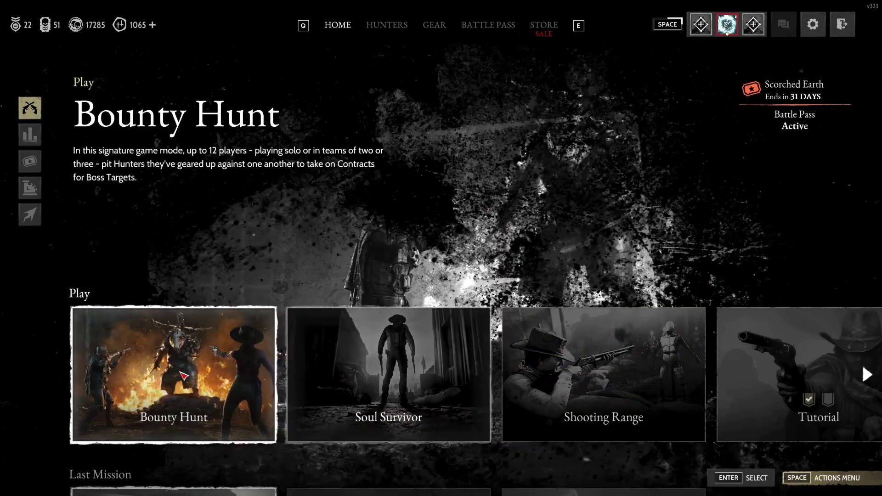
left_click(183, 376)
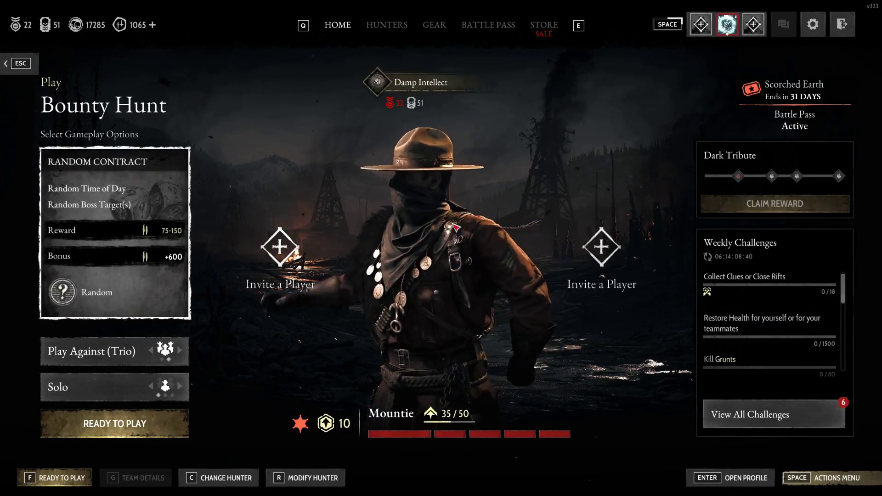
left_click(279, 250)
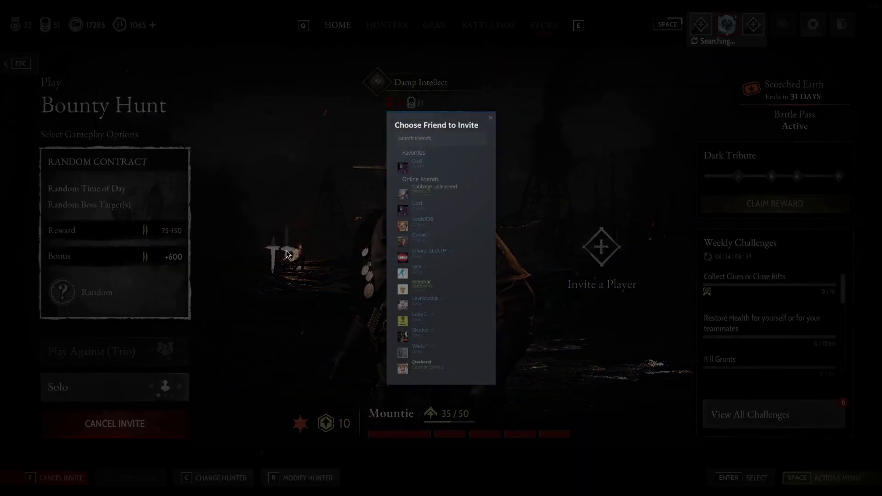
left_click(434, 338)
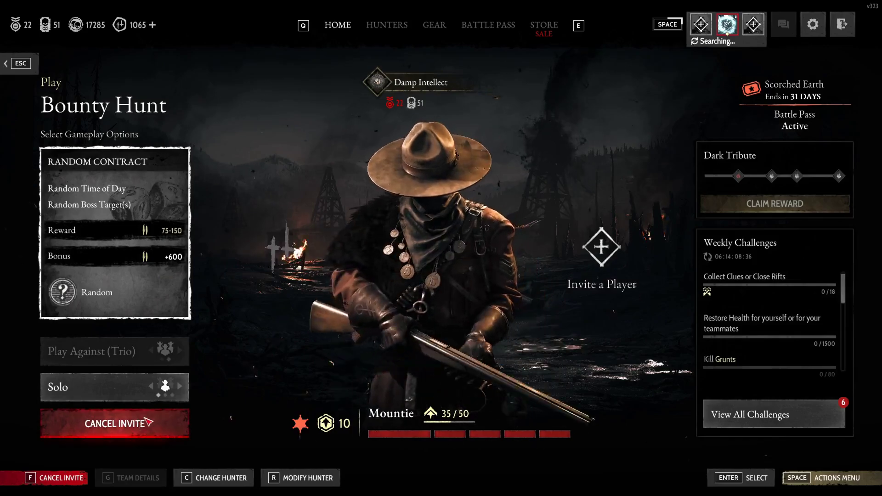
left_click(149, 422)
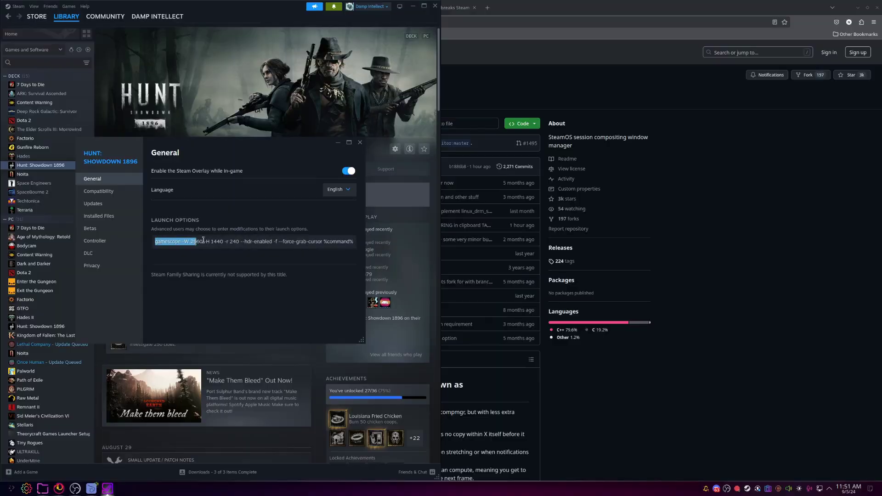
left_click_drag(305, 241, 396, 247)
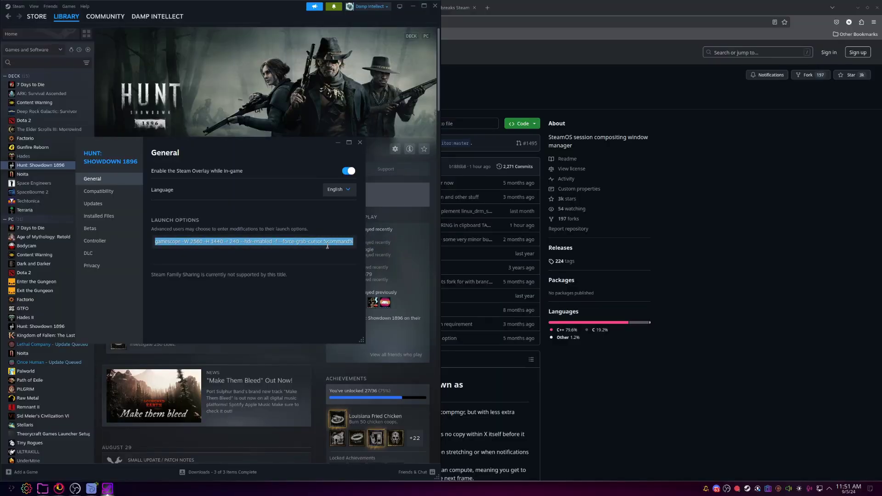
- Delete Hunt: Showdown 1896's launch options, close properties, and relaunch the game
key("BackSpace")
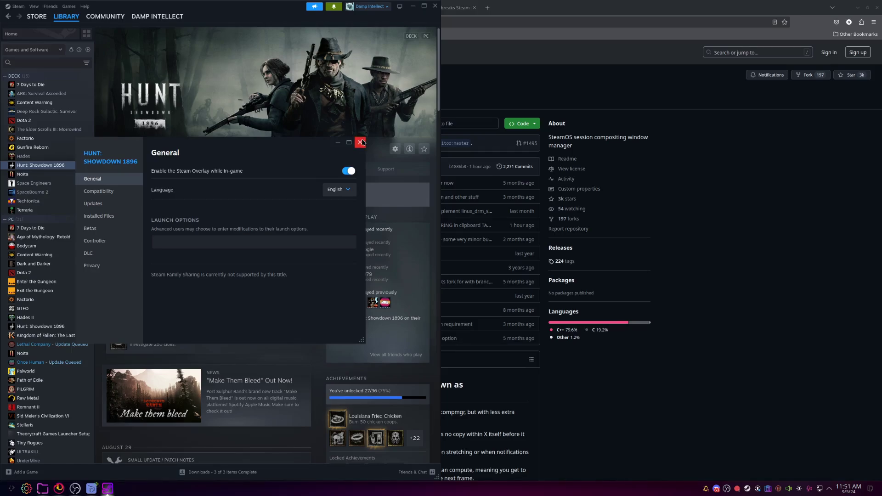
left_click(361, 143)
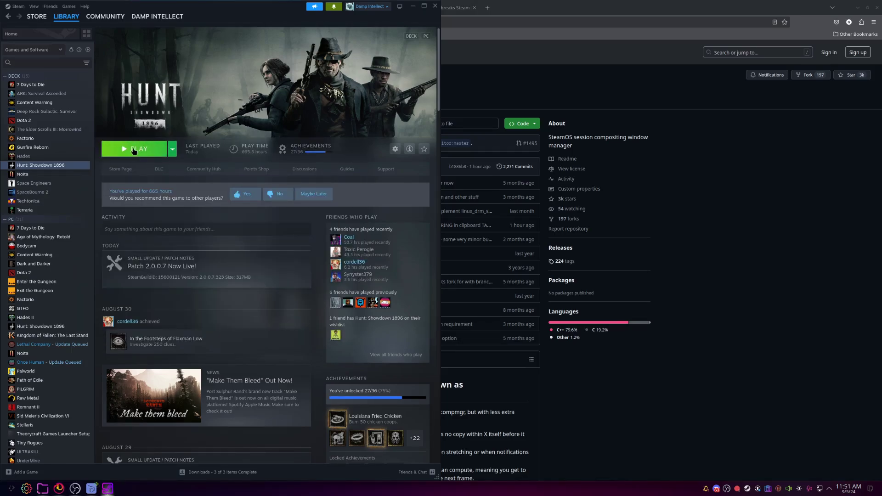
left_click(133, 151)
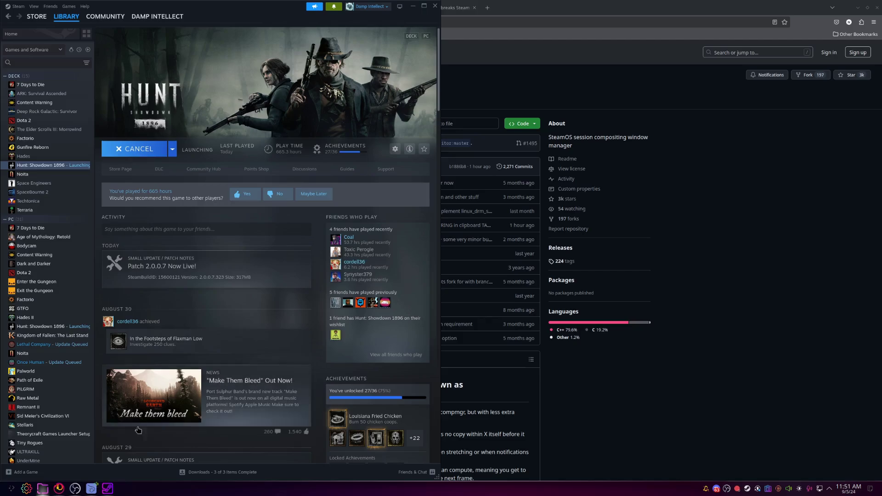